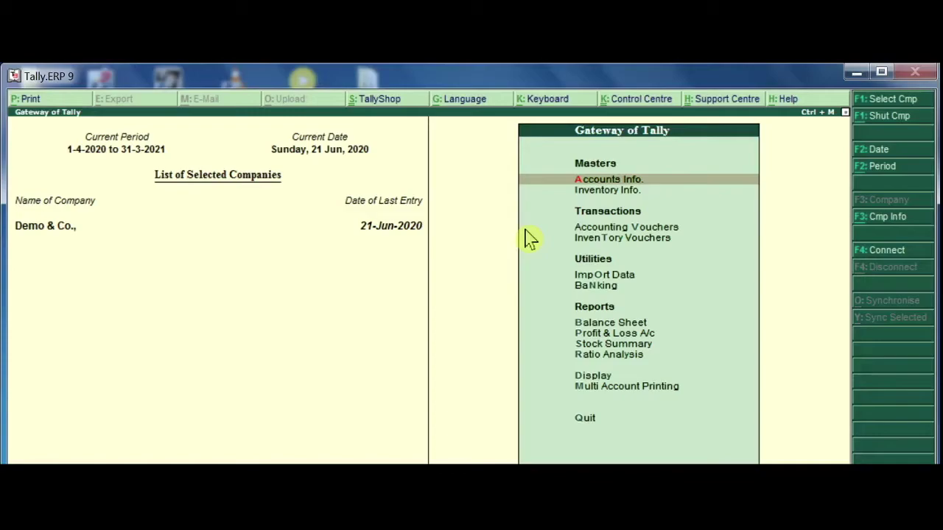
Open Accounting Vouchers from the Gateway of Tally, reaching Payment voucher No. 3.
{"action": "key", "text": "Down"}
{"action": "key", "text": "Down"}
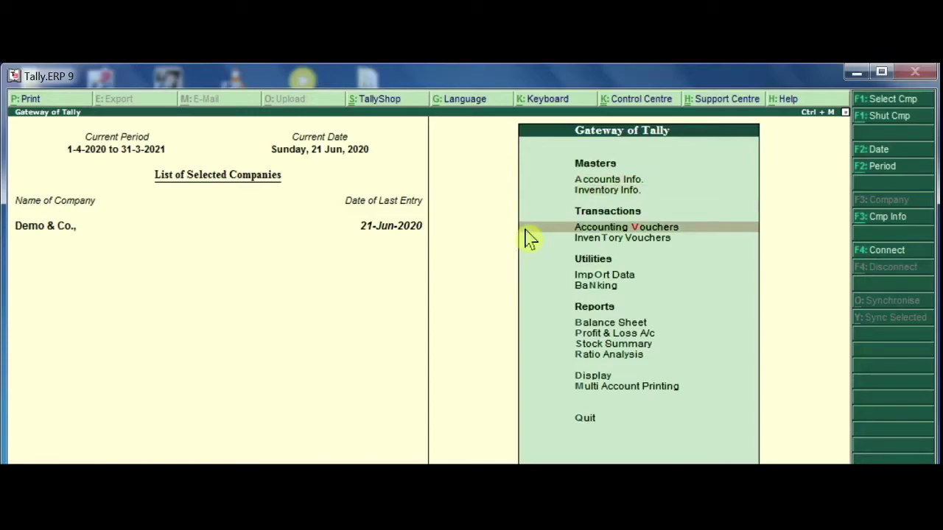
{"action": "left_click", "coordinate": [526, 230]}
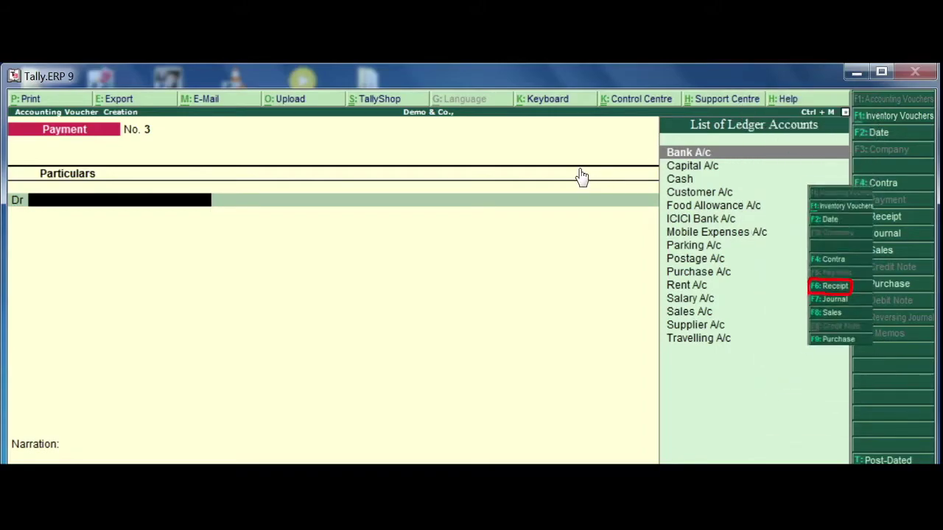
Switch the voucher type from Payment to Receipt with F6, giving Receipt No. 1.
{"action": "key", "text": "F6"}
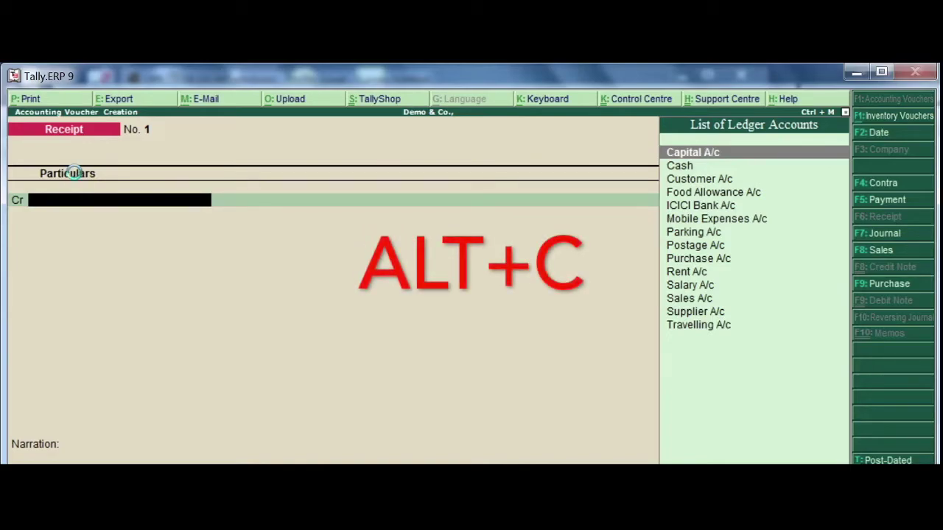
Create ledger 'Bank Interest A/c' under Indirect Incomes with default settings as the credit ledger.
{"action": "key", "text": "alt+c"}
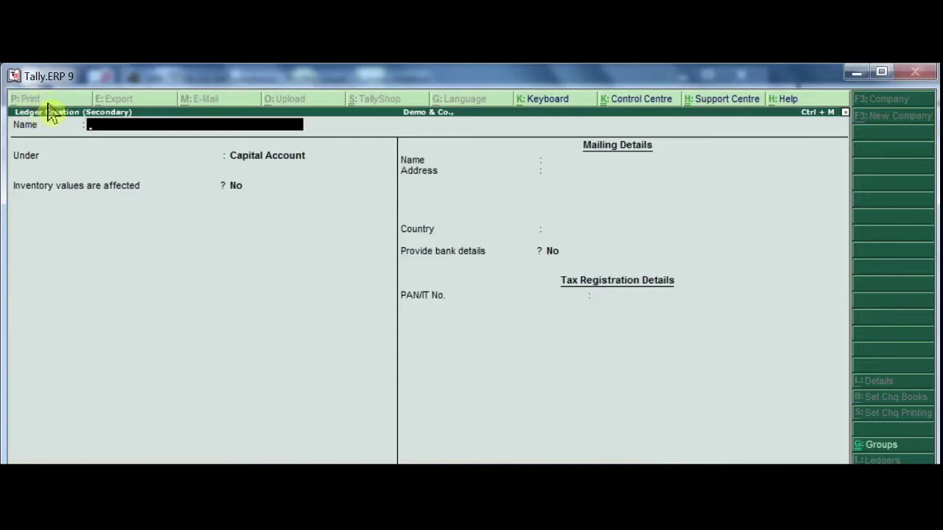
{"action": "type", "text": "Bank"}
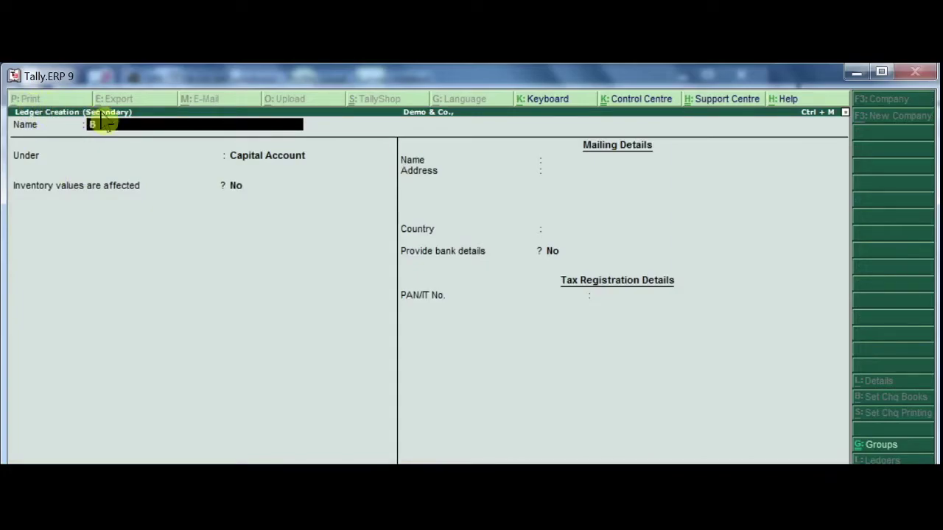
{"action": "type", "text": " Interest A/c"}
{"action": "key", "text": "Return"}
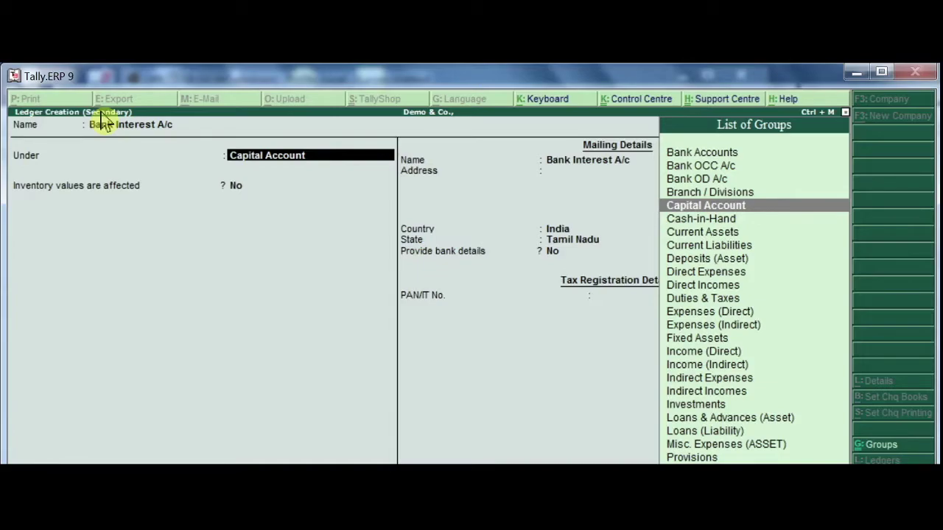
{"action": "key", "text": "Down"}
{"action": "key", "text": "Down"}
{"action": "key", "text": "Down"}
{"action": "key", "text": "Down"}
{"action": "key", "text": "Down"}
{"action": "key", "text": "Down"}
{"action": "key", "text": "Down"}
{"action": "key", "text": "Down"}
{"action": "key", "text": "Down"}
{"action": "key", "text": "Down"}
{"action": "key", "text": "Down"}
{"action": "key", "text": "Down"}
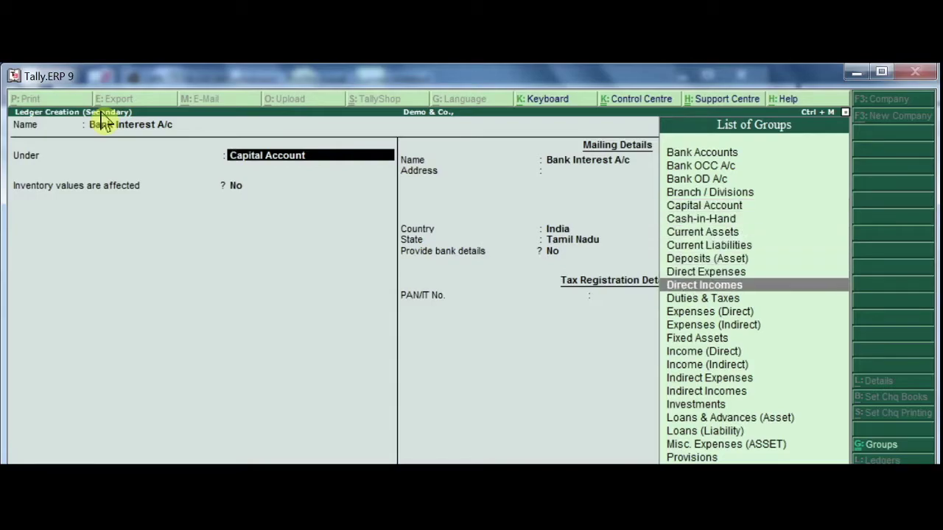
{"action": "key", "text": "Down"}
{"action": "key", "text": "Down"}
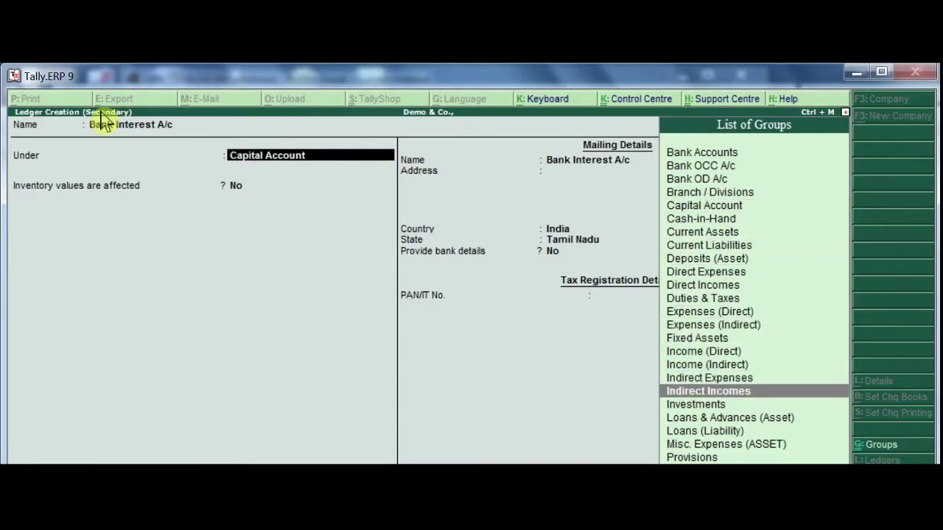
{"action": "key", "text": "Return"}
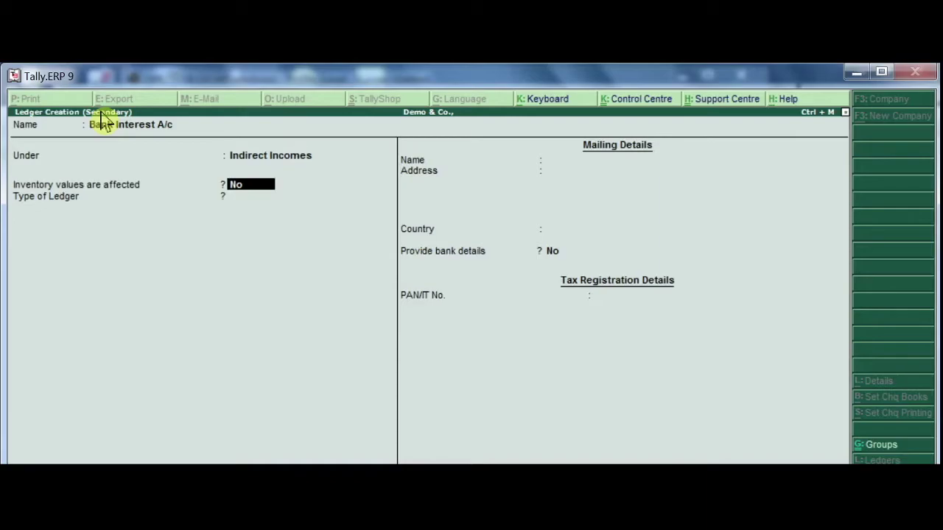
{"action": "key", "text": "Return"}
{"action": "key", "text": "Return"}
{"action": "key", "text": "Return"}
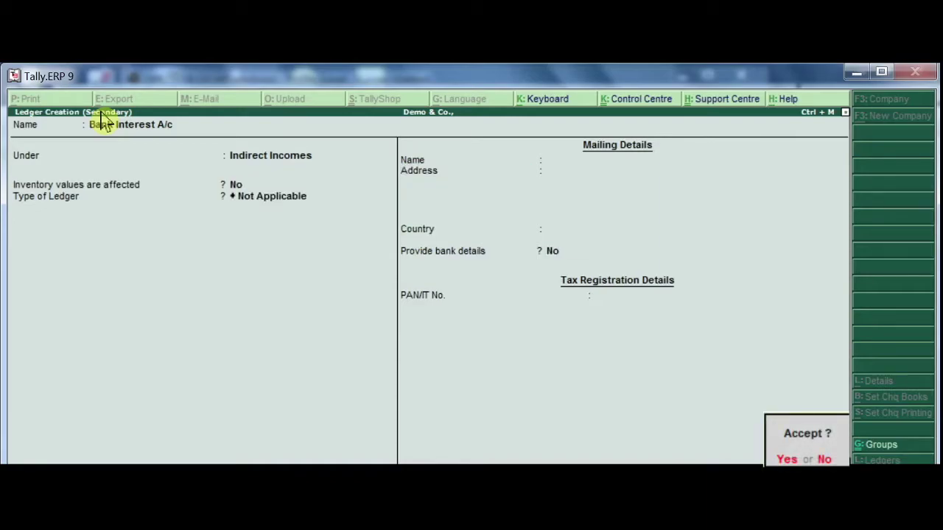
{"action": "key", "text": "Return"}
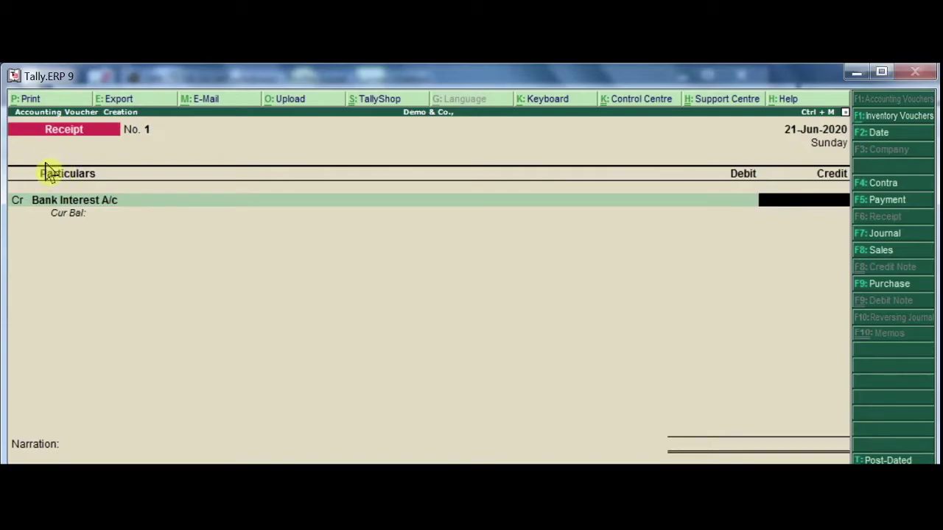
Credit Bank Interest A/c with 1000 and begin the Dr line.
{"action": "type", "text": "1000"}
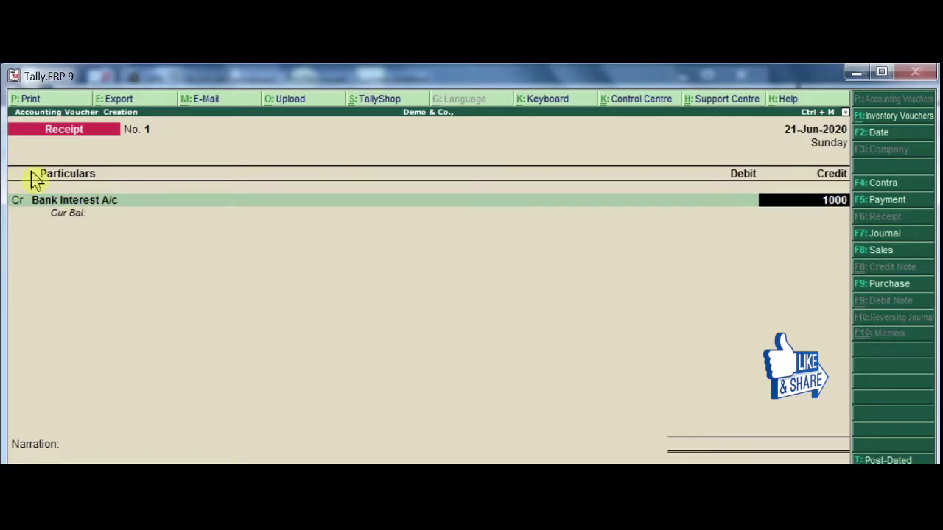
{"action": "key", "text": "Return"}
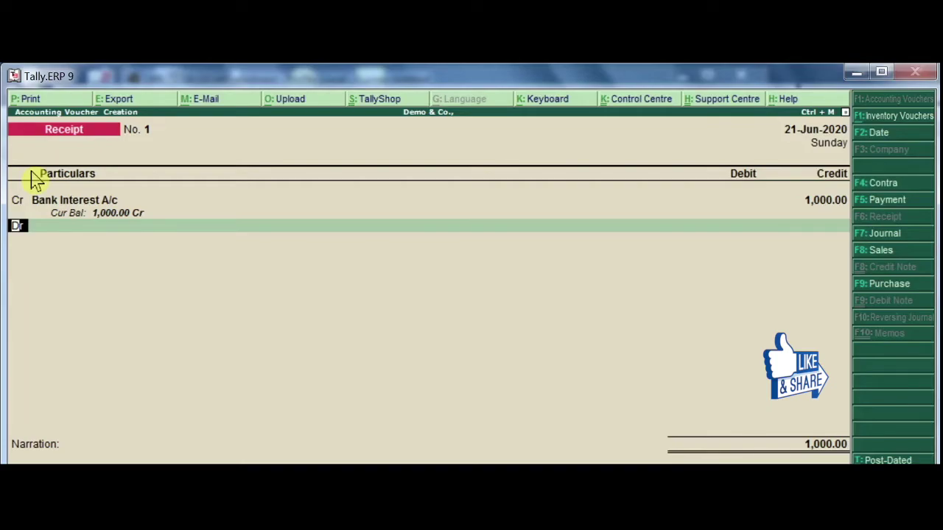
{"action": "key", "text": "Return"}
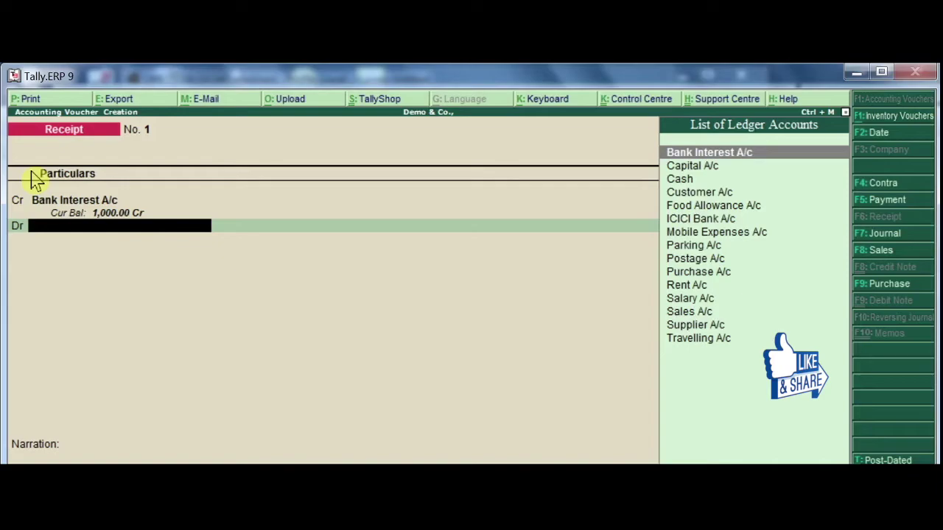
Debit ICICI Bank A/c for 1,000.00 and bring up its Bank Allocations.
{"action": "key", "text": "Down"}
{"action": "key", "text": "Down"}
{"action": "key", "text": "Down"}
{"action": "key", "text": "Down"}
{"action": "key", "text": "Down"}
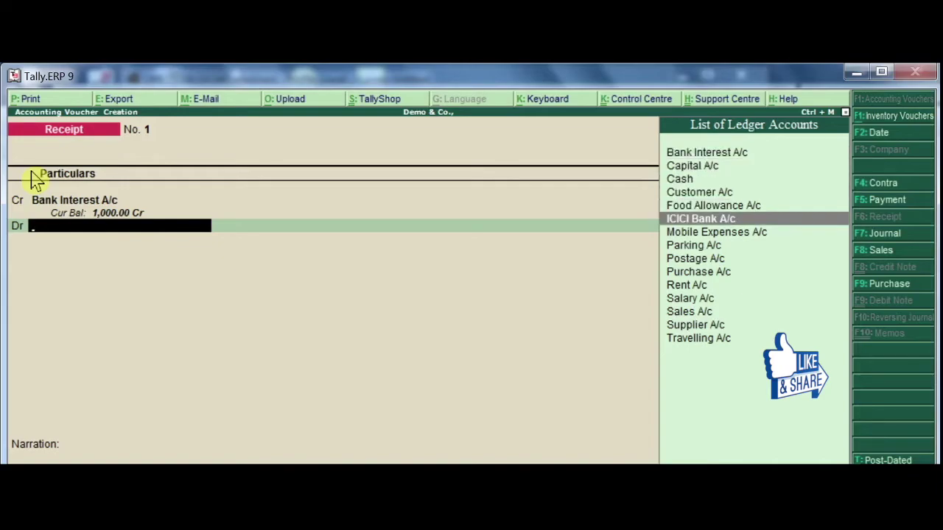
{"action": "key", "text": "Return"}
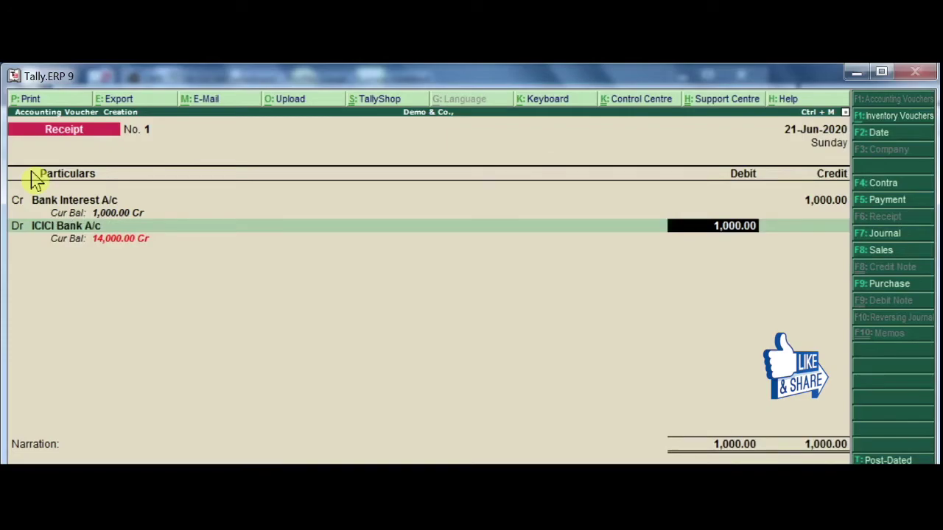
{"action": "key", "text": "Return"}
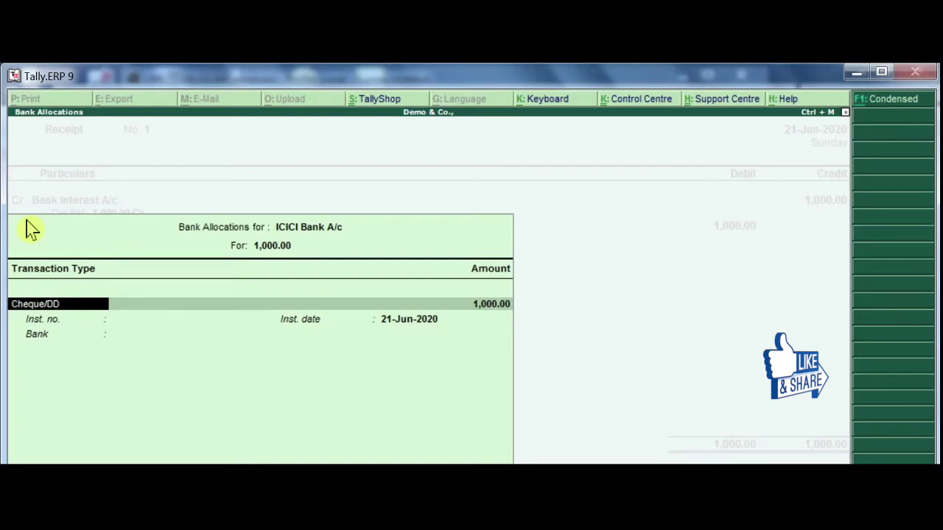
Allocate the full 1,000.00 as Cheque/DD no. 123456, dated 21-Jun-2020, drawn on ICICI Bank.
{"action": "key", "text": "Return"}
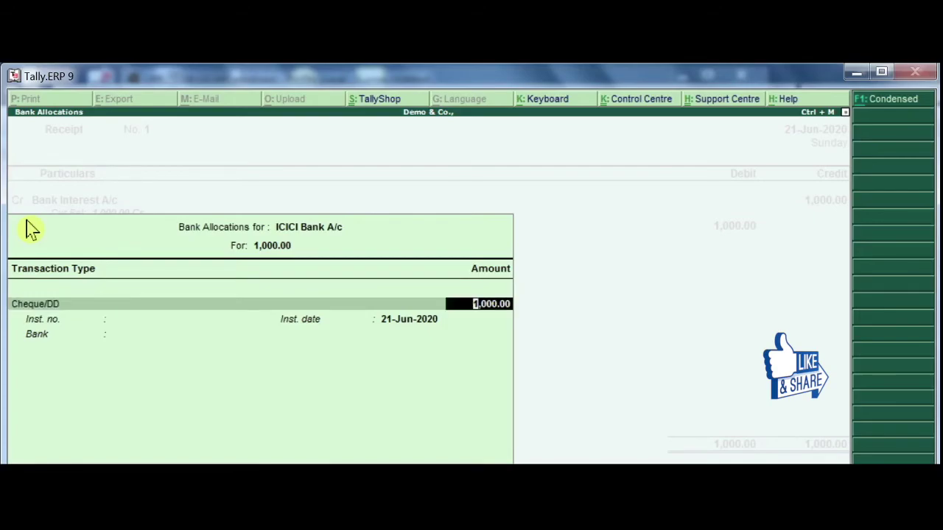
{"action": "key", "text": "Return"}
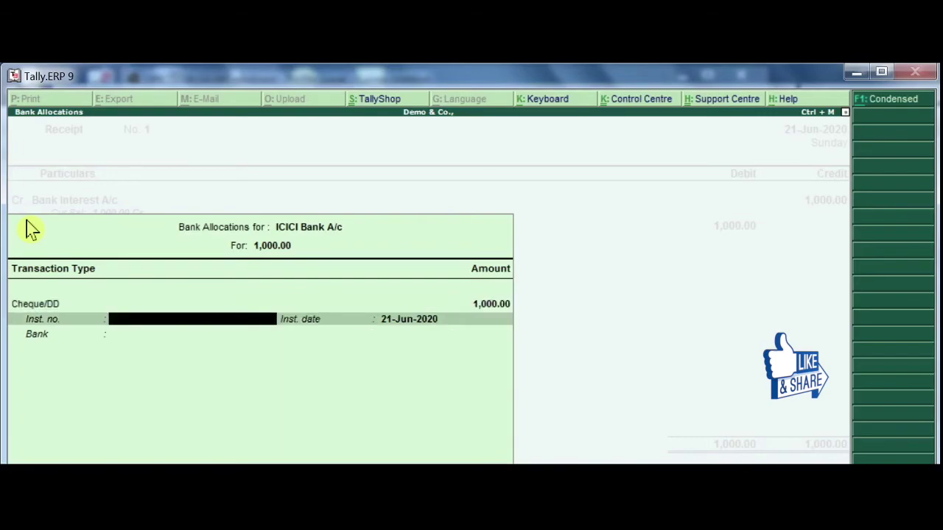
{"action": "type", "text": "123456"}
{"action": "key", "text": "Return"}
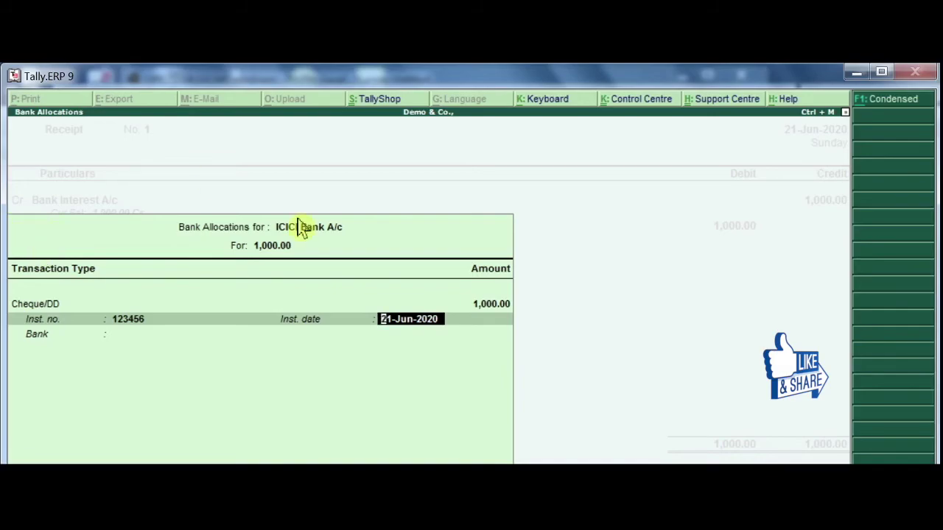
{"action": "key", "text": "Return"}
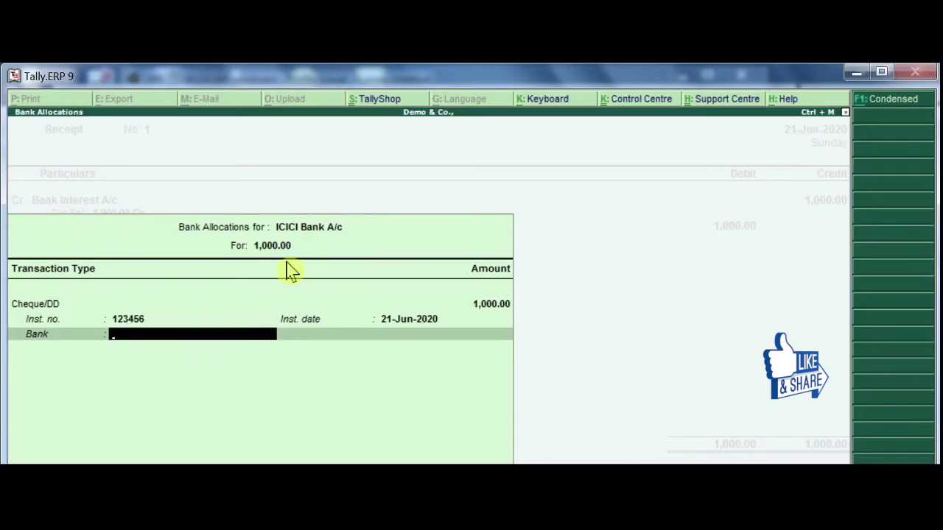
{"action": "type", "text": "Ici"}
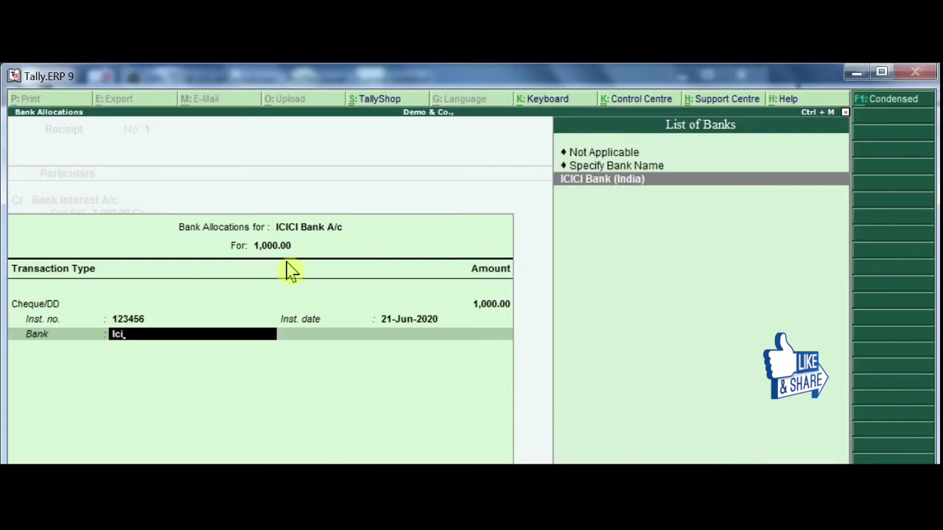
{"action": "key", "text": "Return"}
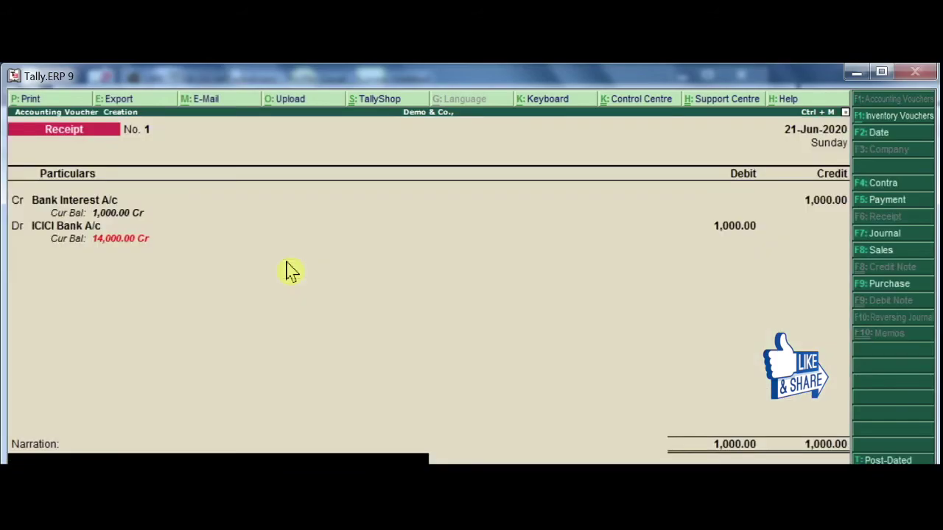
Add the narration 'Being bank interest received.' and accept the voucher to save it.
{"action": "type", "text": "Being bank interest"}
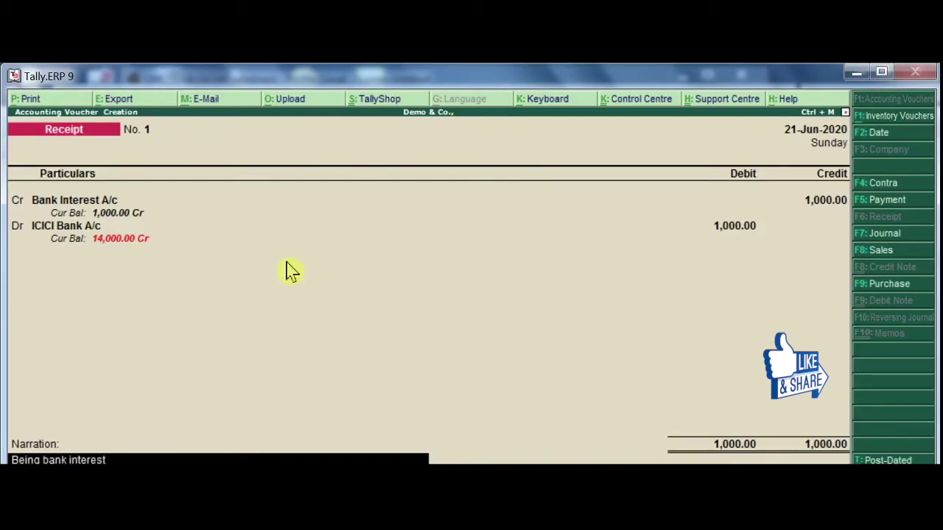
{"action": "type", "text": " received."}
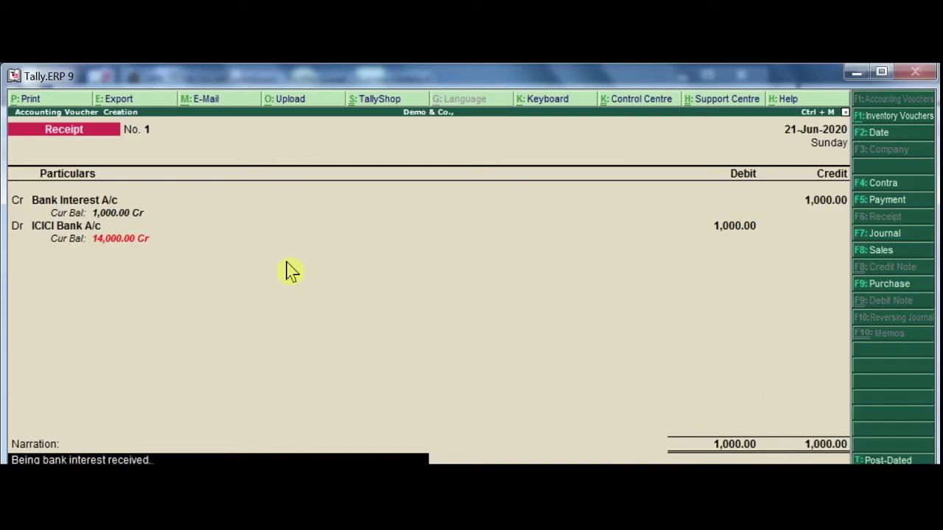
{"action": "key", "text": "Return"}
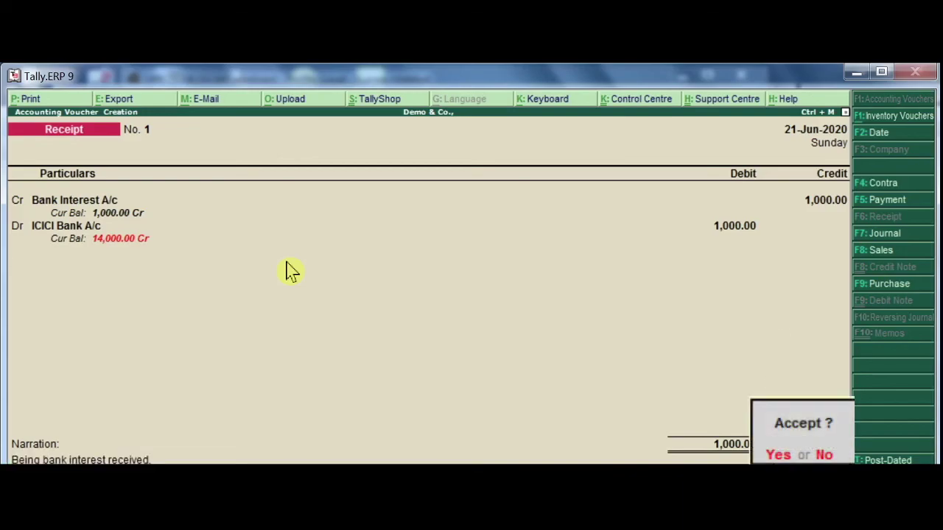
{"action": "key", "text": "Return"}
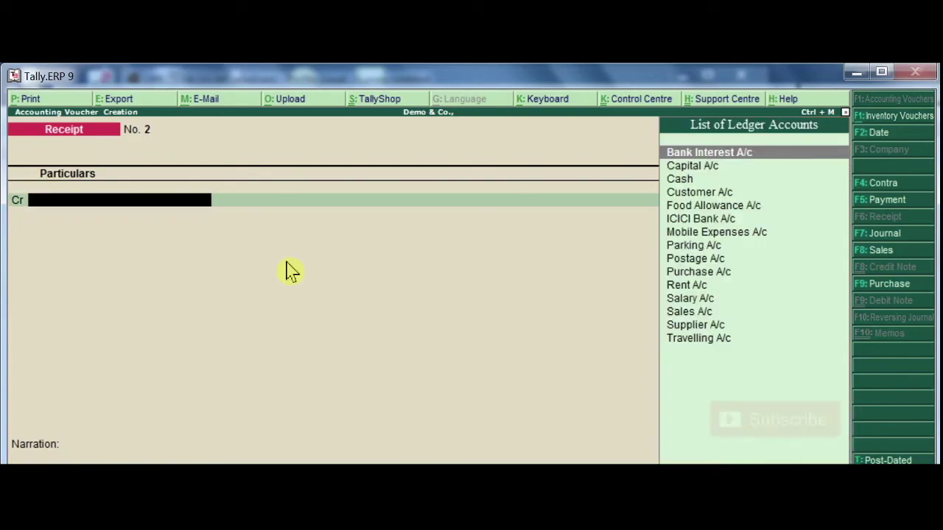